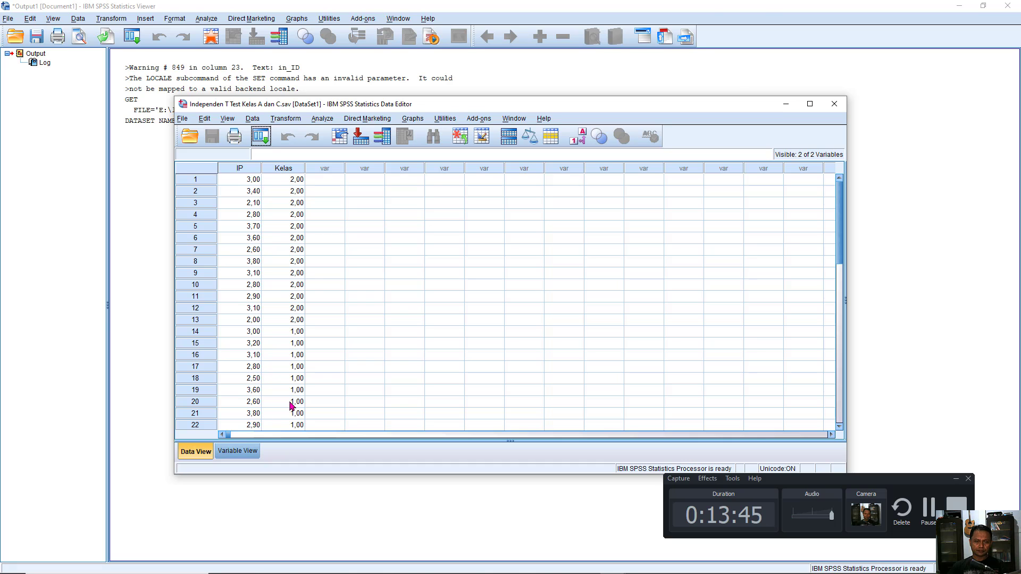
Maximize the data editor window and examine the Kelas codes in rows 1–13 and rows 14–26.
{"action": "left_click", "coordinate": [809, 105]}
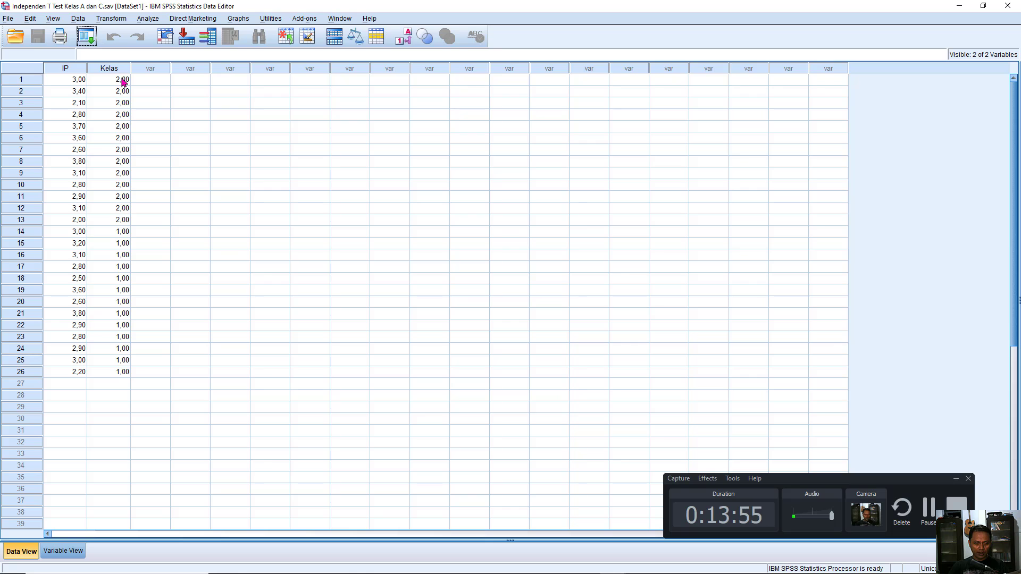
{"action": "left_click_drag", "start_coordinate": [123, 80], "coordinate": [130, 220]}
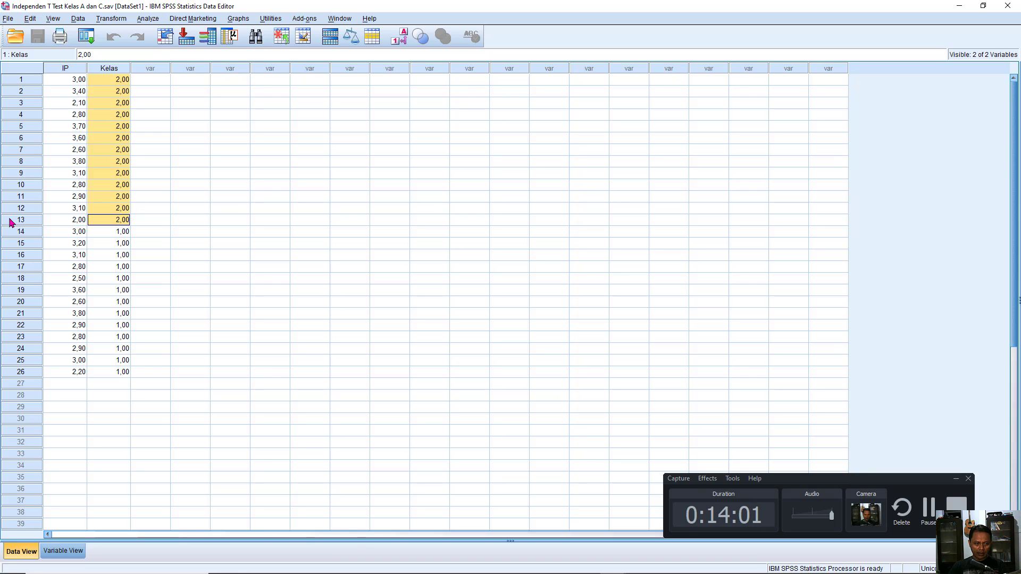
{"action": "left_click_drag", "start_coordinate": [123, 232], "coordinate": [120, 373]}
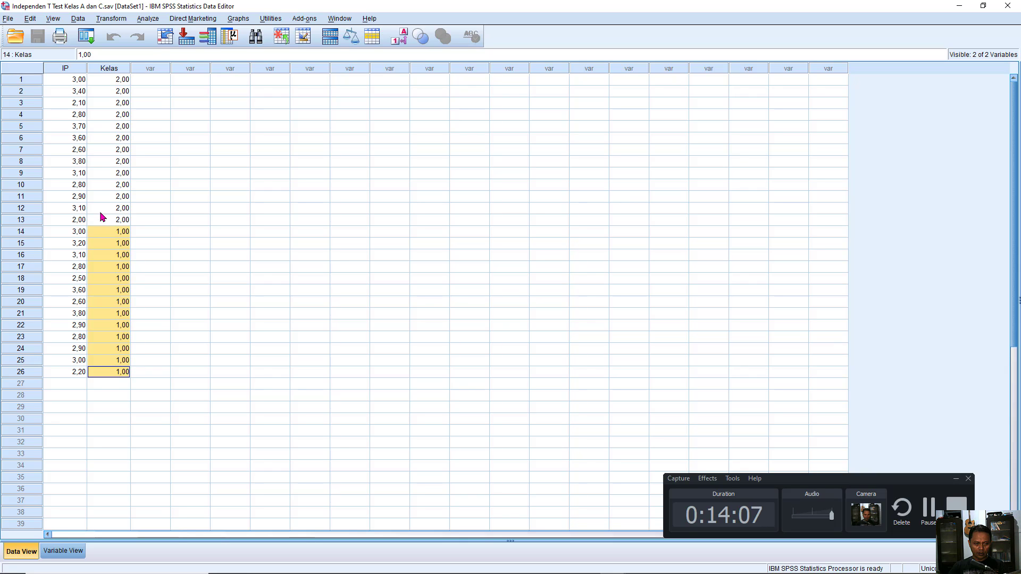
Add a new case in row 27 with IP 3,8 and Kelas 1.
{"action": "left_click", "coordinate": [83, 383]}
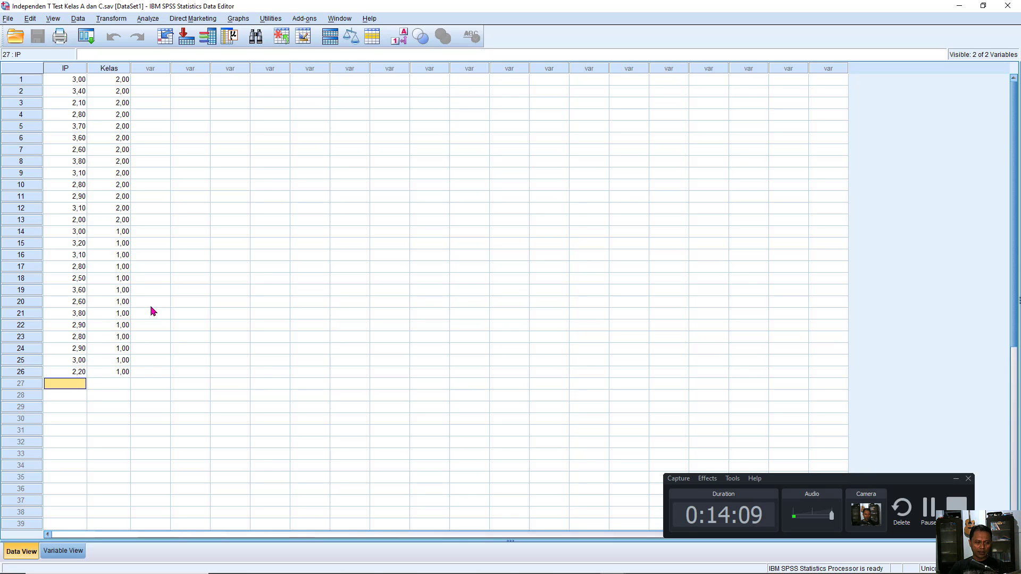
{"action": "type", "text": "3"}
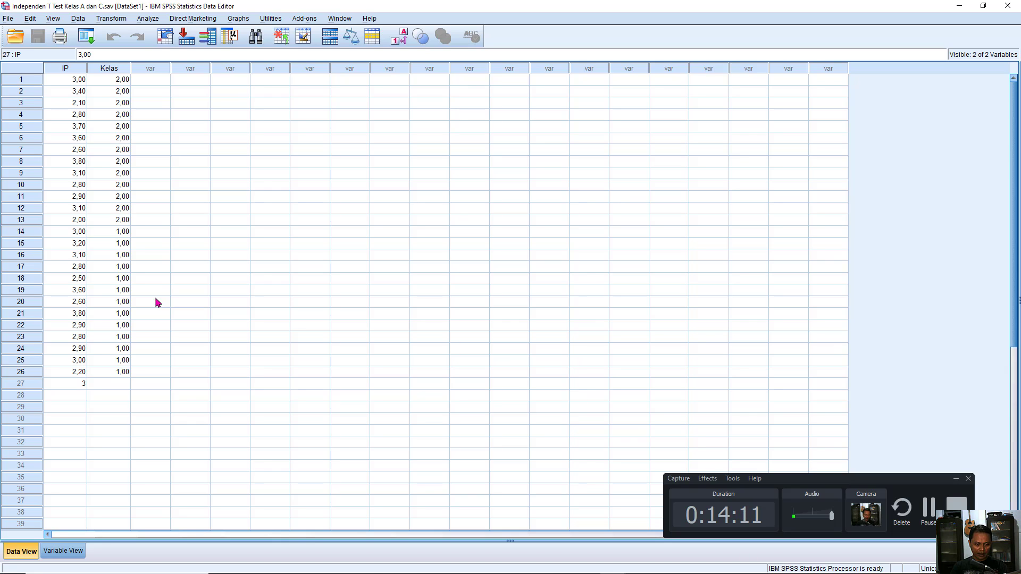
{"action": "key", "text": "BackSpace"}
{"action": "type", "text": "3,8"}
{"action": "key", "text": "Tab"}
{"action": "type", "text": "1"}
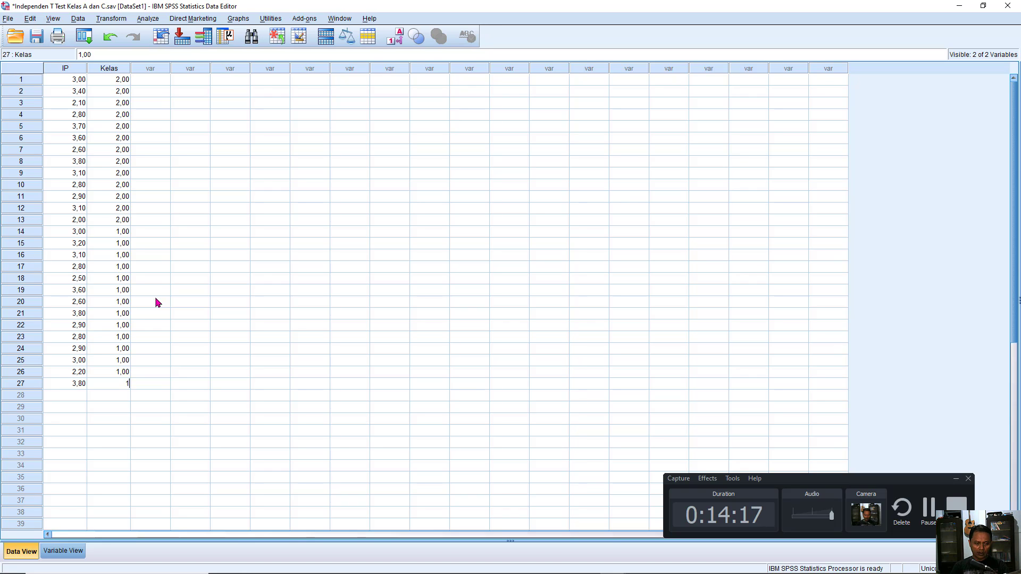
{"action": "key", "text": "Up"}
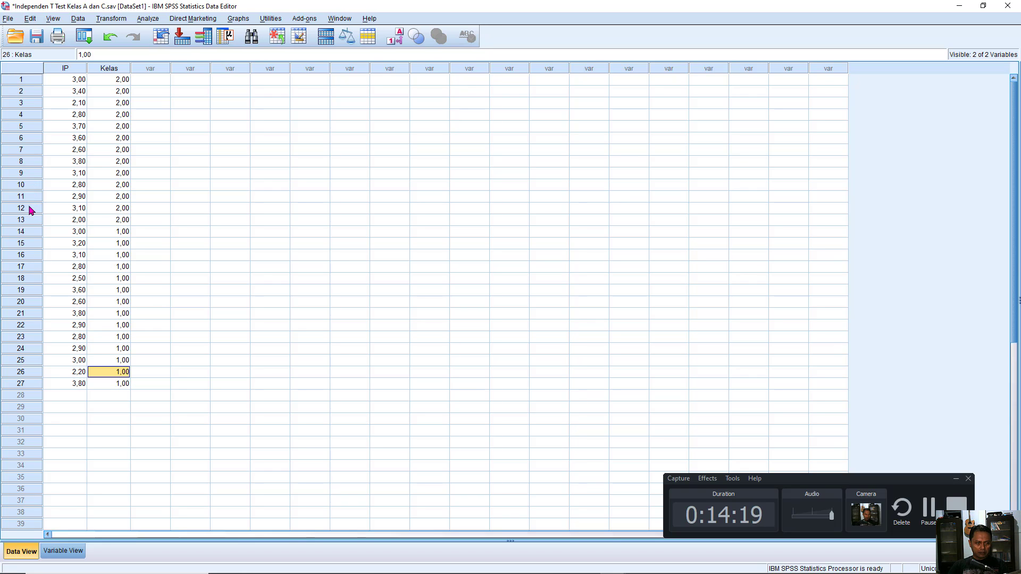
Examine the IP and Kelas columns, comparing the cases in rows 1–13 with those in rows 14–27.
{"action": "left_click", "coordinate": [31, 384]}
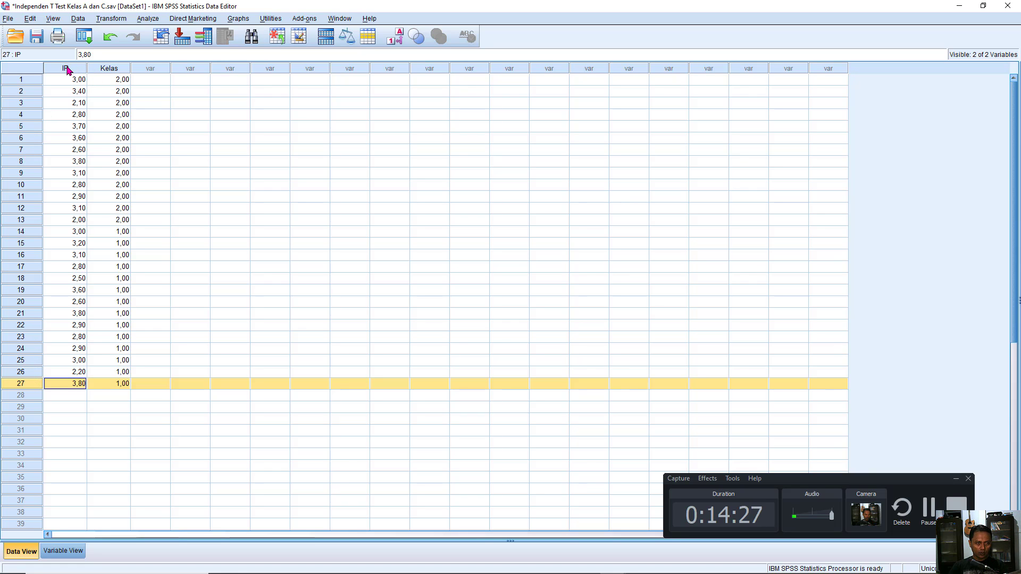
{"action": "left_click_drag", "start_coordinate": [67, 70], "coordinate": [118, 70]}
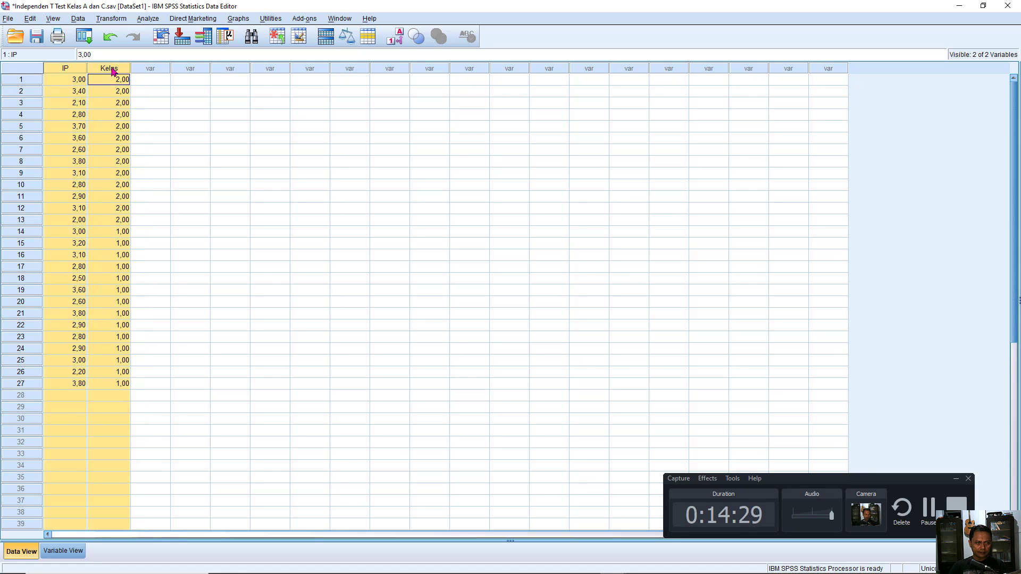
{"action": "left_click", "coordinate": [172, 118]}
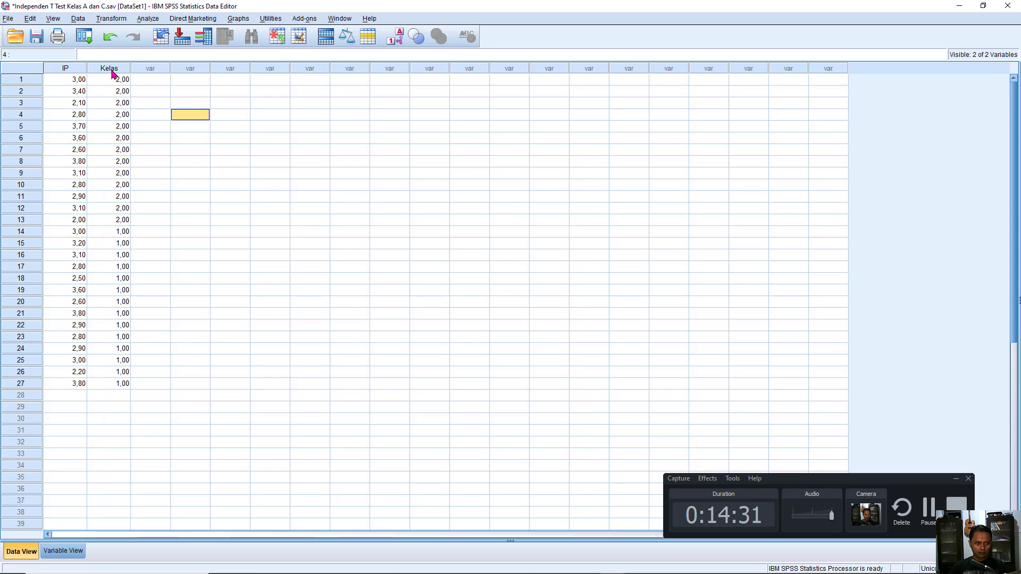
{"action": "left_click", "coordinate": [110, 70]}
{"action": "left_click", "coordinate": [104, 84]}
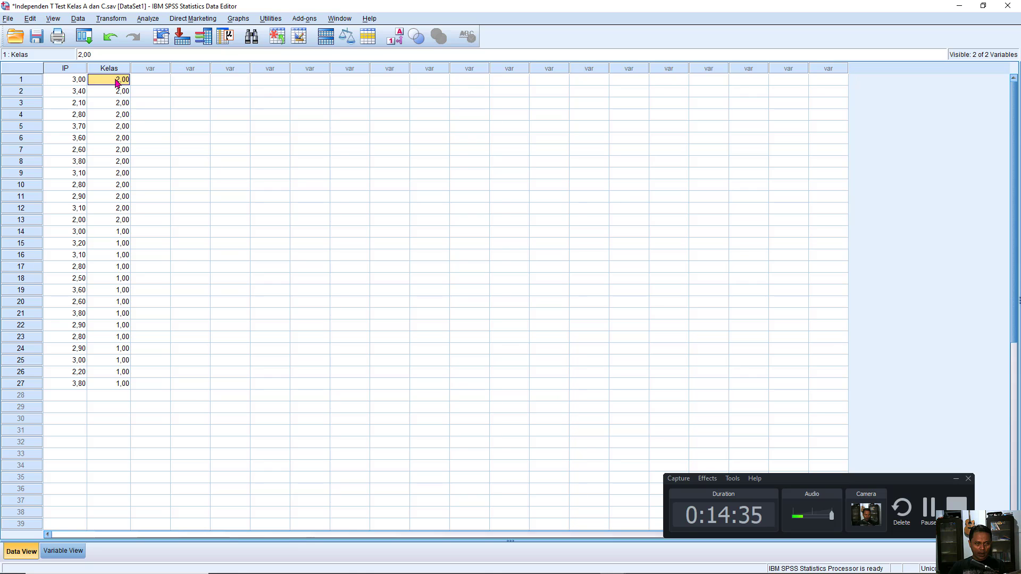
{"action": "left_click", "coordinate": [28, 85]}
{"action": "left_click_drag", "start_coordinate": [29, 86], "coordinate": [22, 223]}
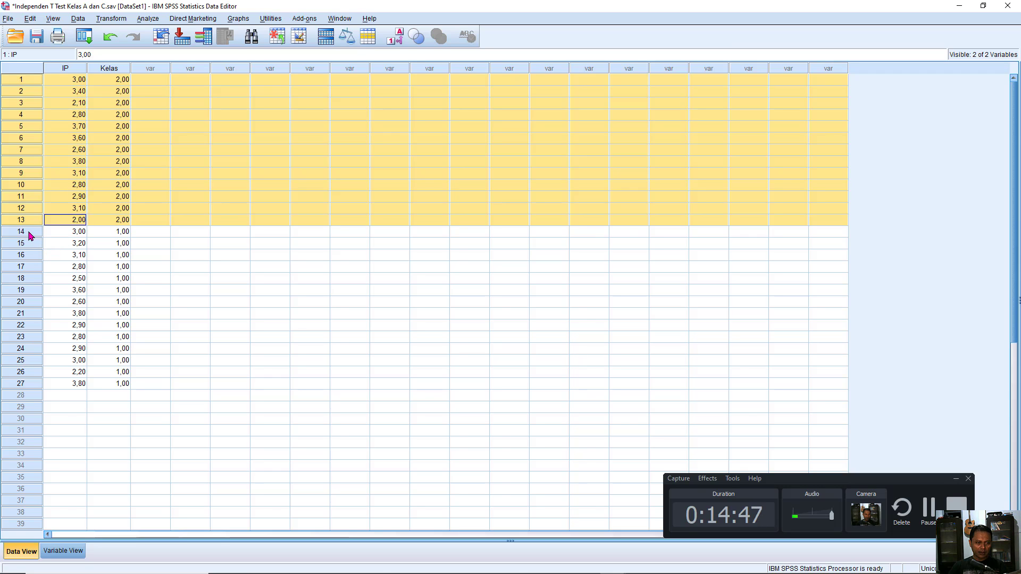
{"action": "left_click_drag", "start_coordinate": [32, 232], "coordinate": [30, 387]}
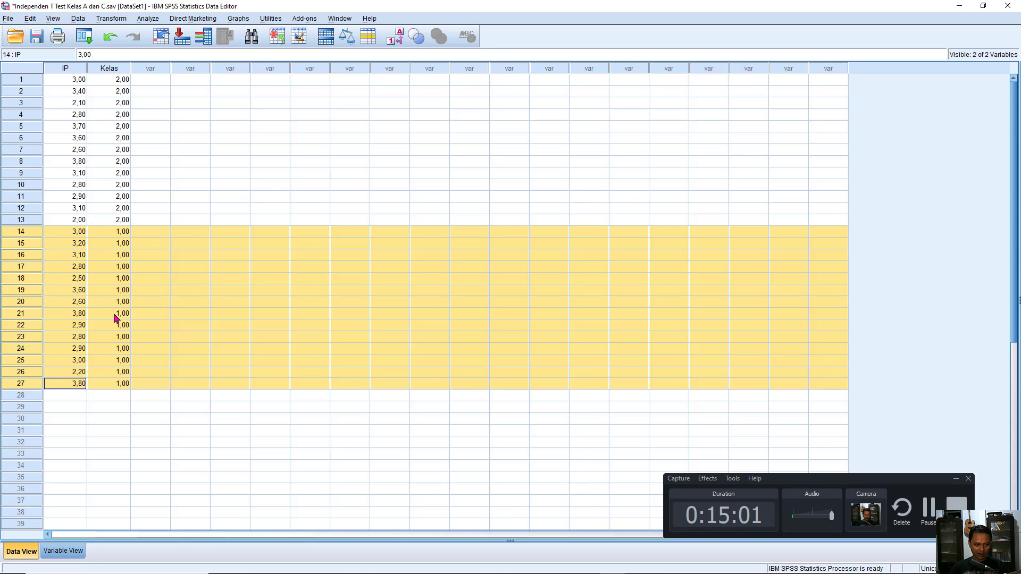
{"action": "left_click", "coordinate": [183, 186]}
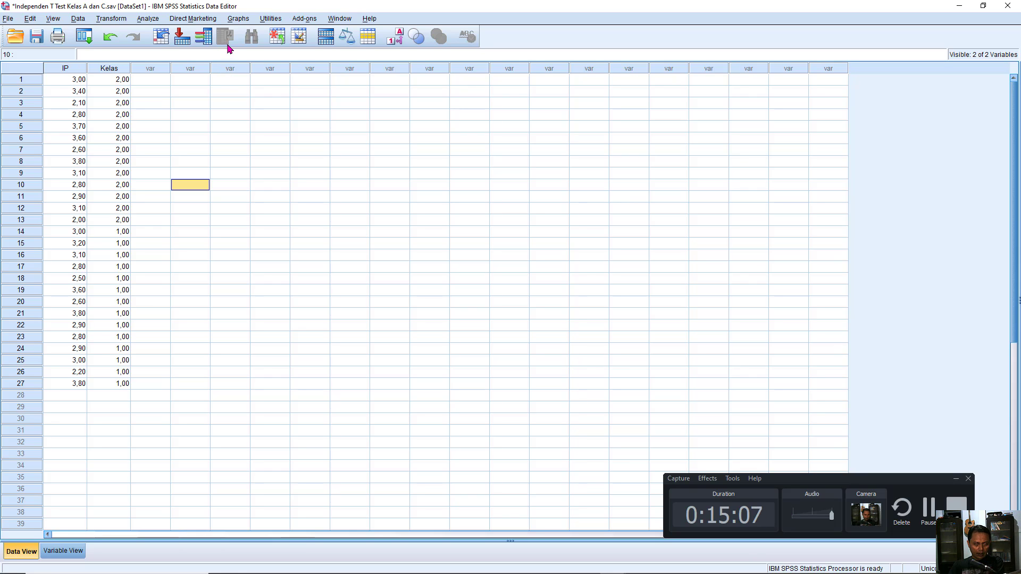
{"action": "left_click", "coordinate": [73, 68]}
{"action": "left_click", "coordinate": [79, 79]}
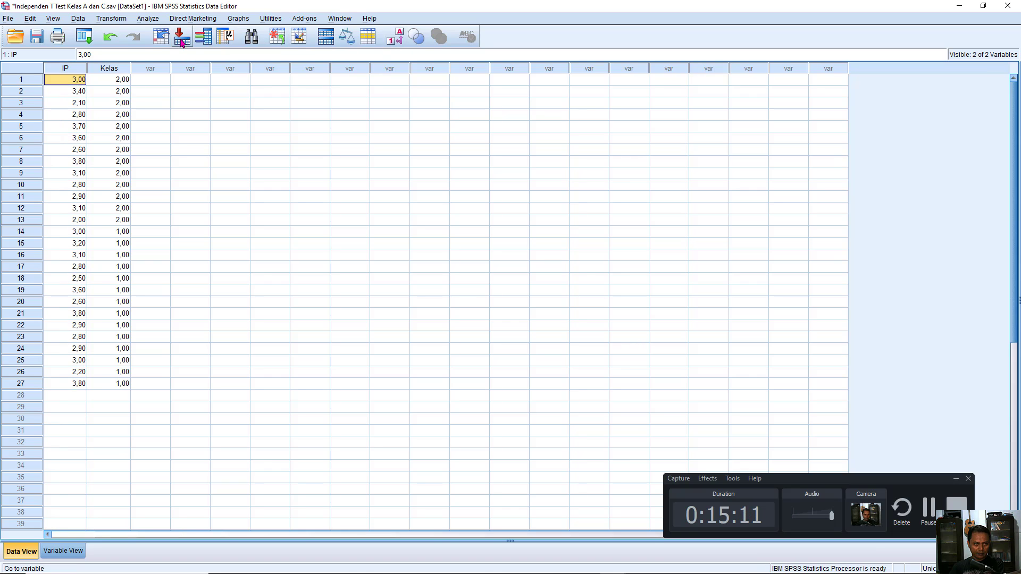
Set the measurement level of the IP variable to Scale in the variable definitions.
{"action": "left_click", "coordinate": [60, 553]}
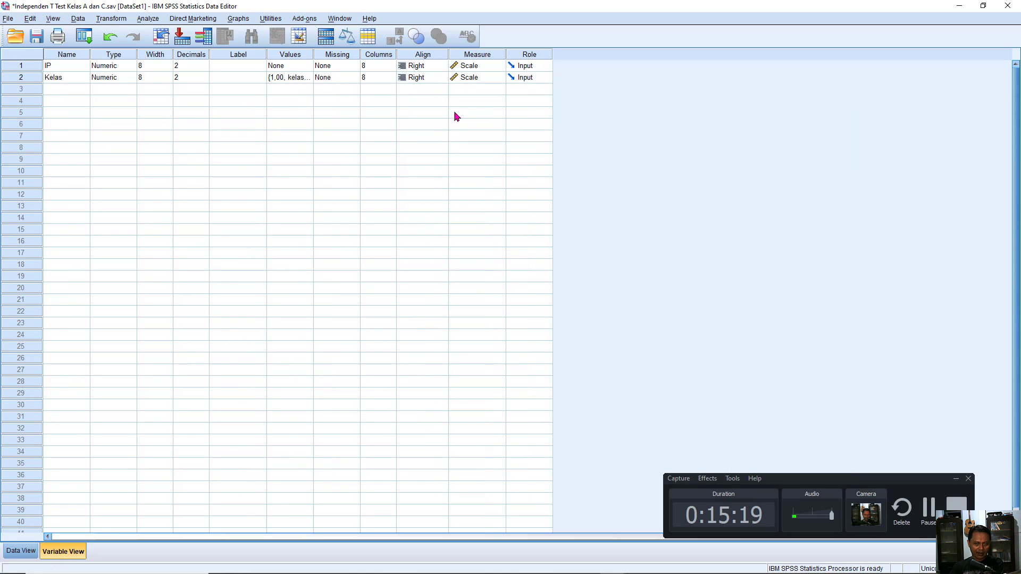
{"action": "left_click", "coordinate": [496, 67]}
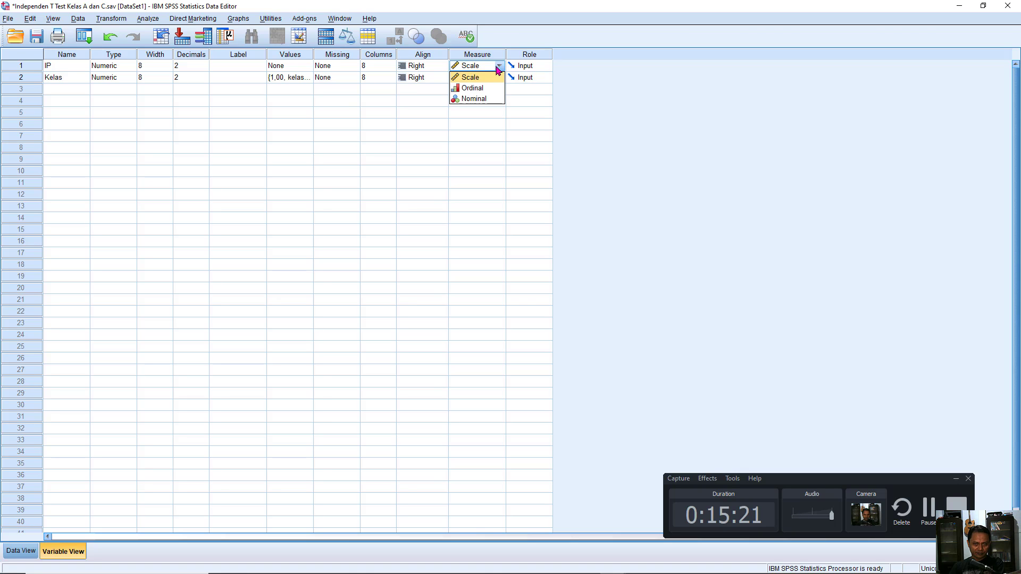
{"action": "left_click", "coordinate": [491, 78]}
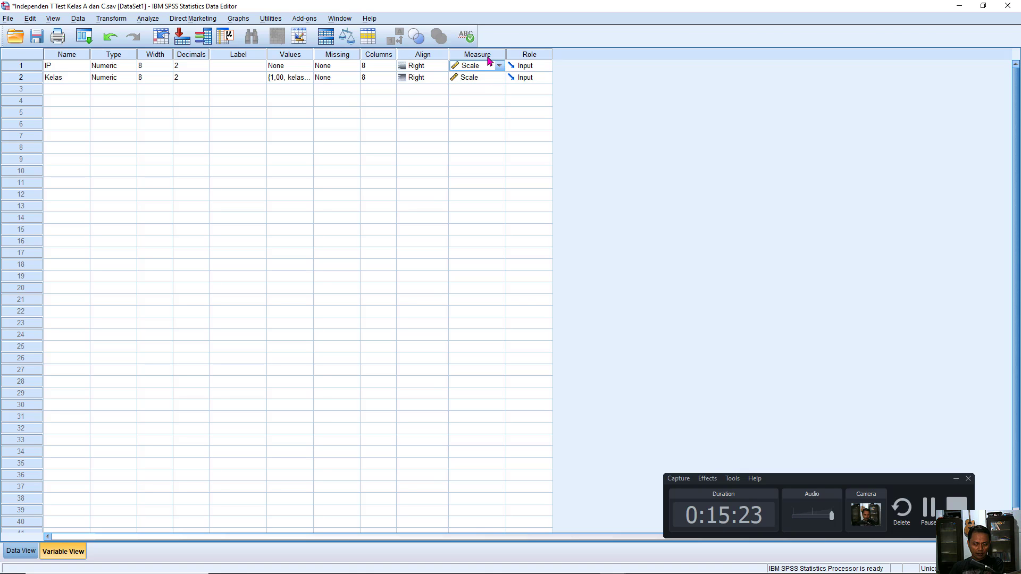
{"action": "left_click", "coordinate": [489, 55]}
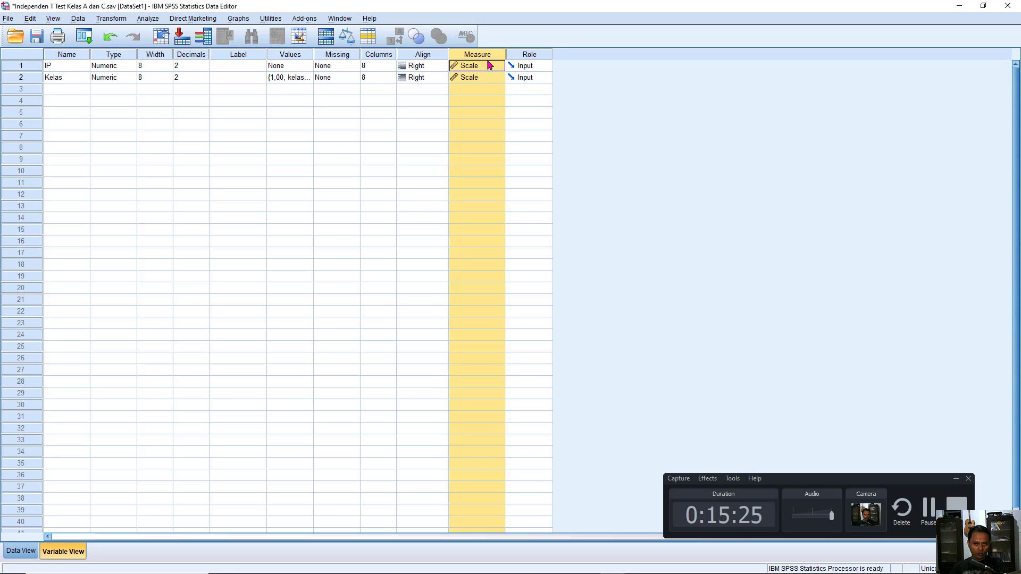
{"action": "left_click", "coordinate": [423, 78]}
{"action": "left_click", "coordinate": [500, 67]}
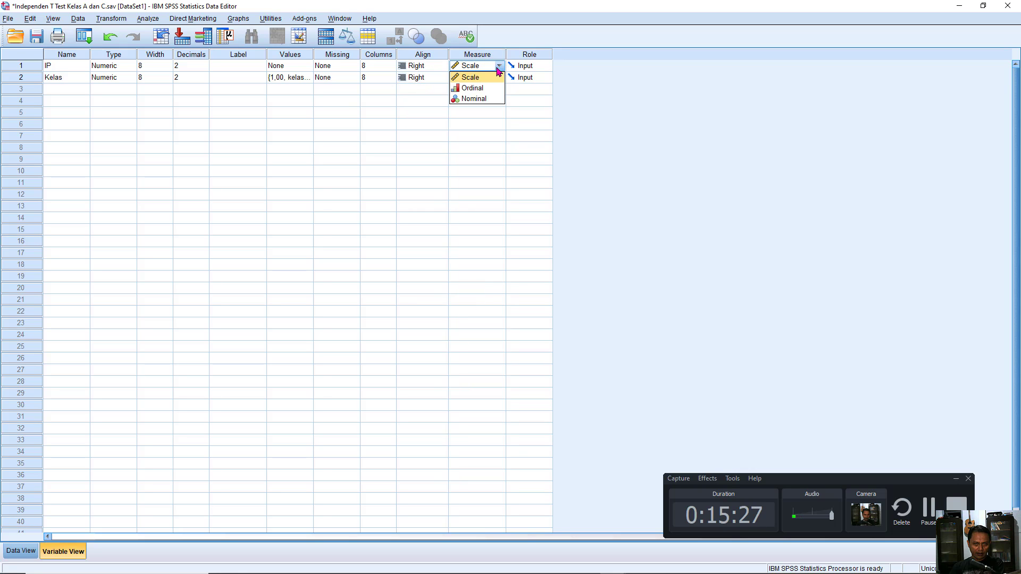
{"action": "left_click", "coordinate": [484, 81]}
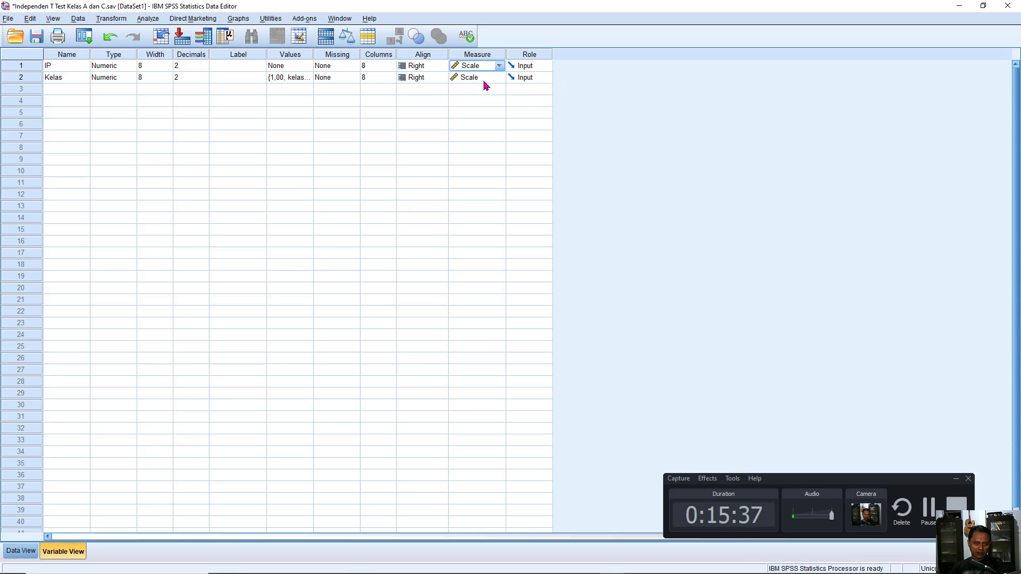
Widen the Values column and open the value labels of the Kelas variable to inspect the entry for 1,00.
{"action": "left_click", "coordinate": [312, 51]}
{"action": "left_click_drag", "start_coordinate": [312, 51], "coordinate": [346, 65]}
{"action": "left_click", "coordinate": [54, 77]}
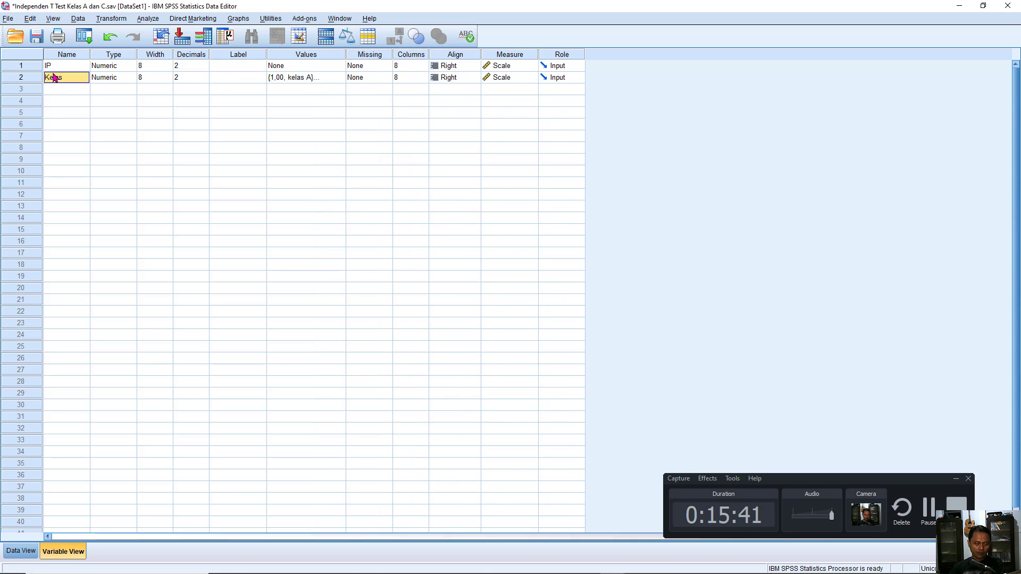
{"action": "left_click", "coordinate": [334, 79]}
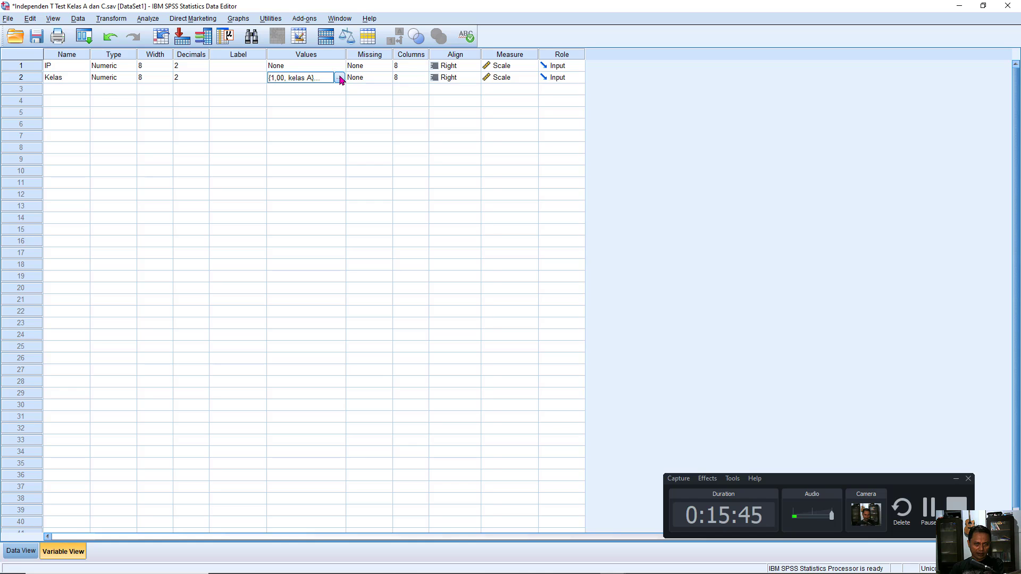
{"action": "left_click", "coordinate": [339, 78]}
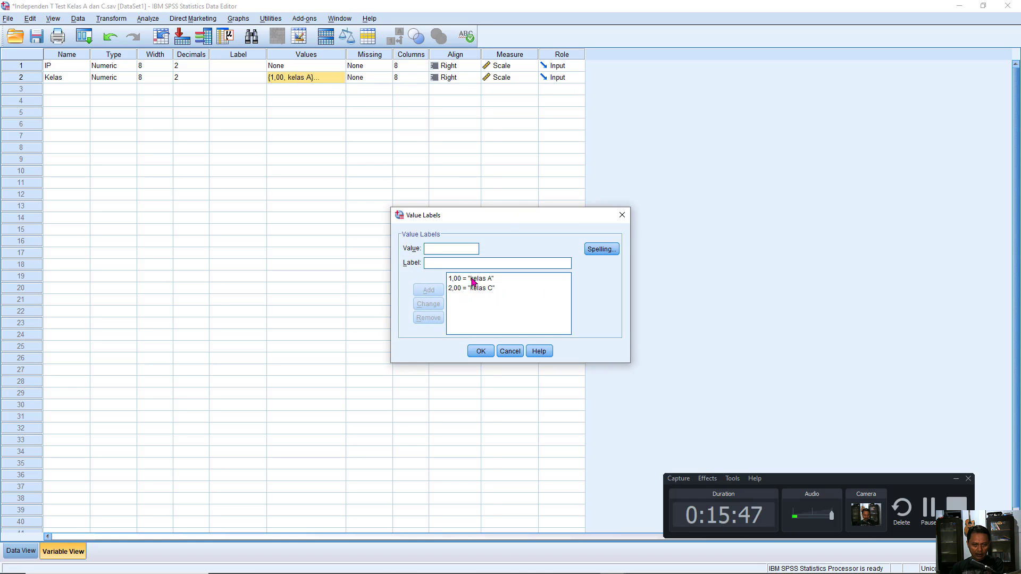
{"action": "left_click", "coordinate": [473, 280]}
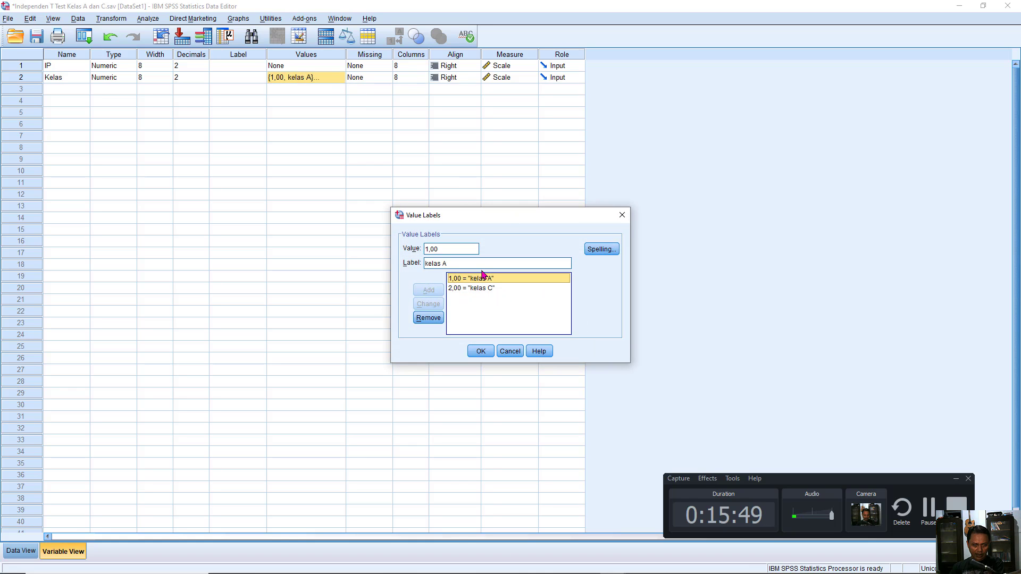
Try to change the label of Kelas value 2,00 to kelas B.
{"action": "left_click", "coordinate": [475, 289]}
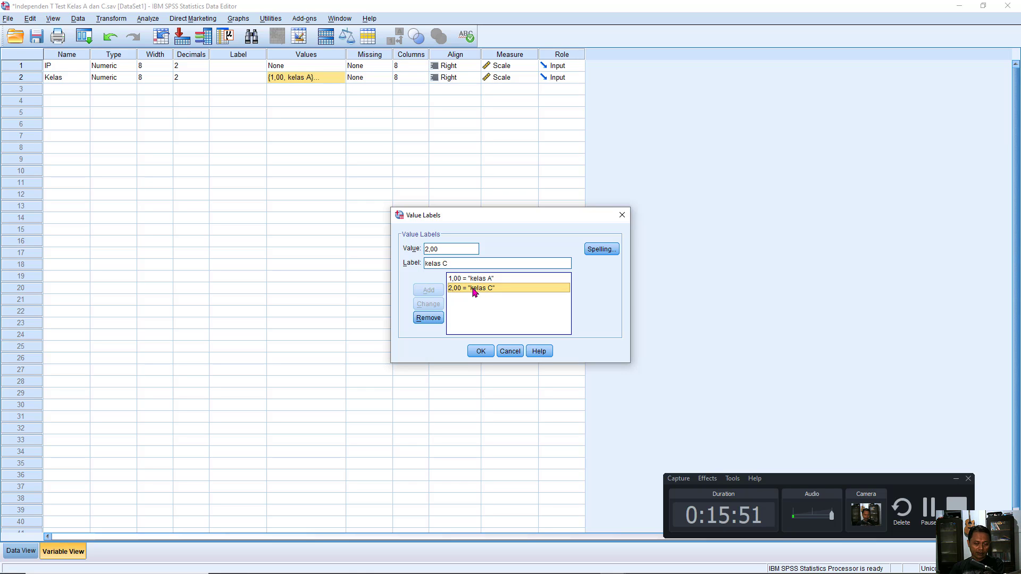
{"action": "left_click", "coordinate": [462, 264]}
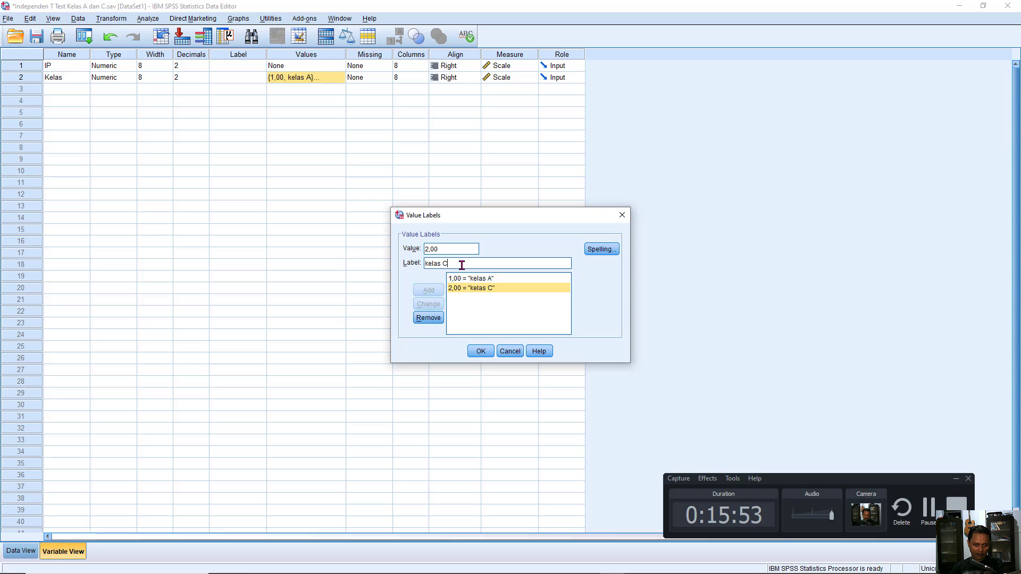
{"action": "key", "text": "BackSpace"}
{"action": "type", "text": "B"}
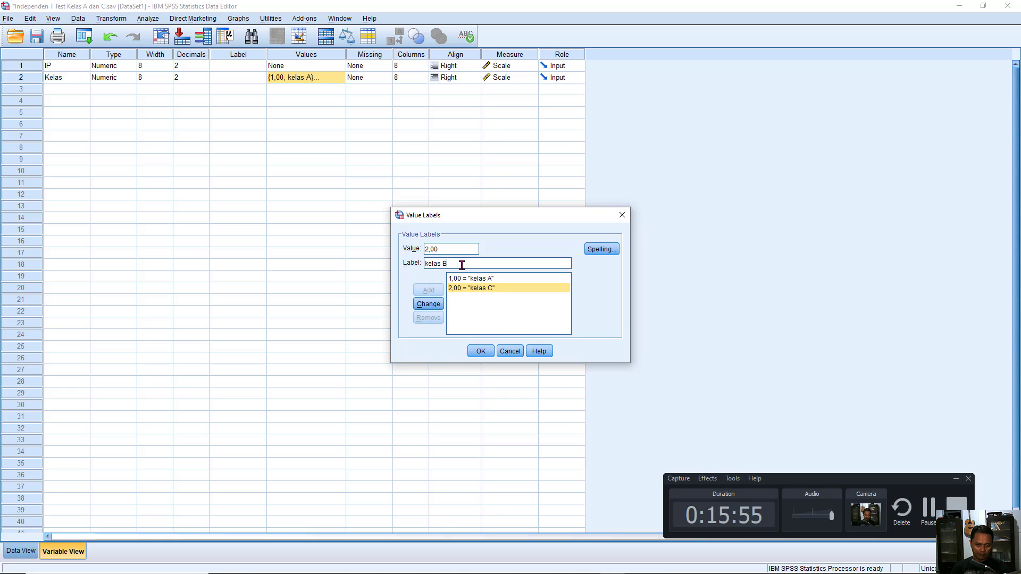
{"action": "left_click", "coordinate": [478, 351]}
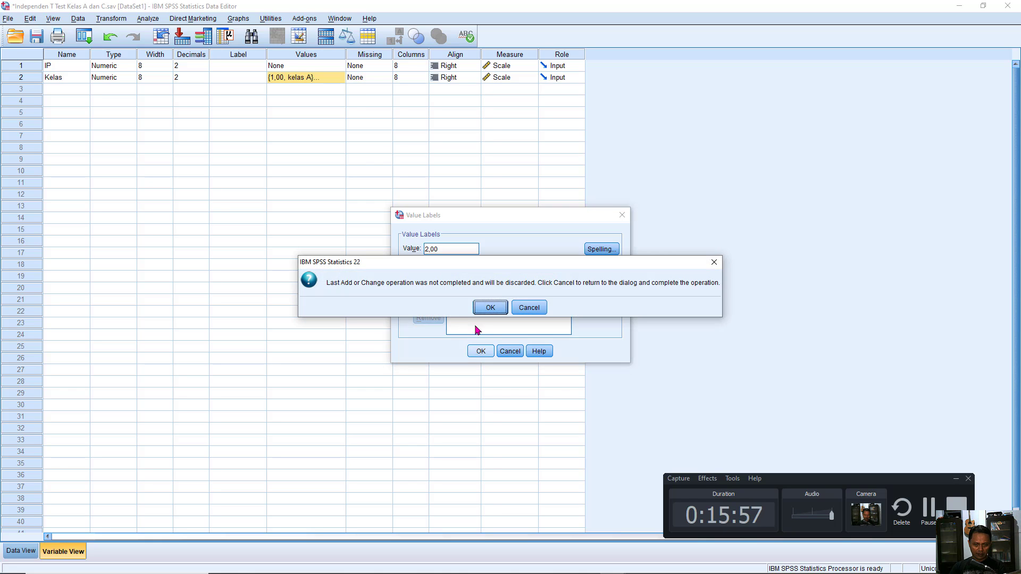
{"action": "left_click", "coordinate": [490, 308]}
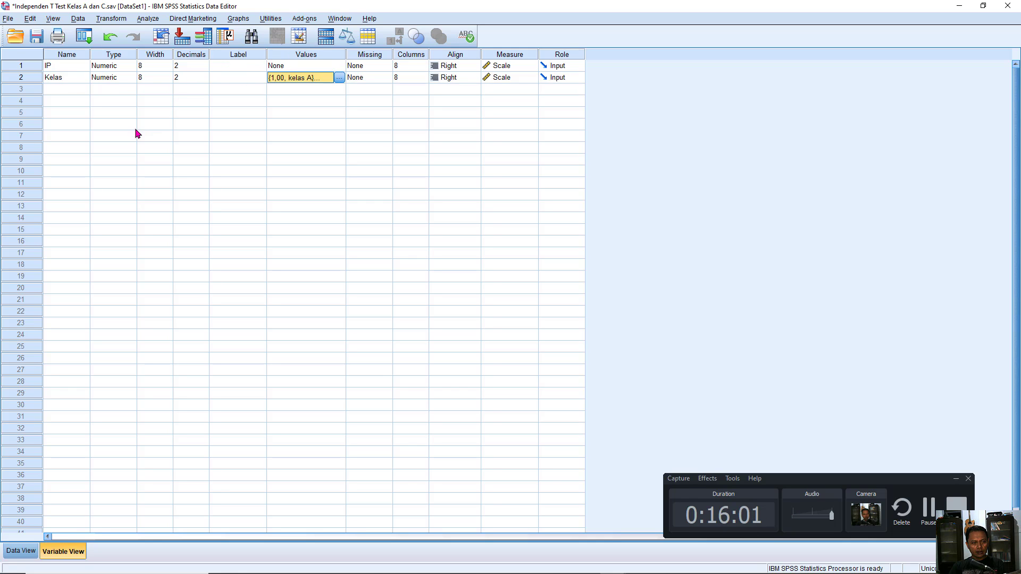
Return to the data values and examine the two Kelas groups in rows 1–13 and from row 14 onward.
{"action": "left_click", "coordinate": [24, 551]}
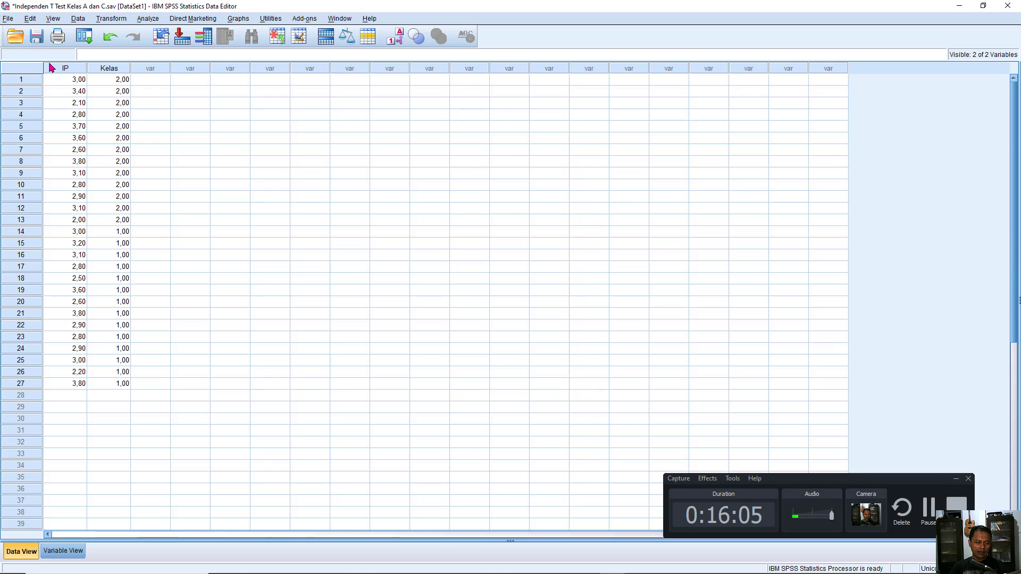
{"action": "left_click_drag", "start_coordinate": [34, 82], "coordinate": [34, 227]}
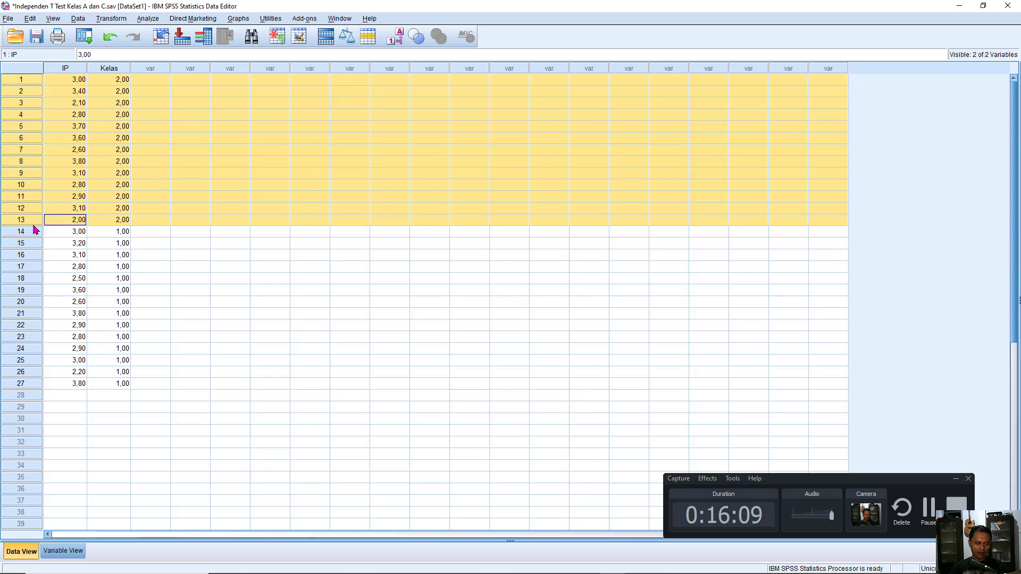
{"action": "left_click_drag", "start_coordinate": [247, 213], "coordinate": [247, 215]}
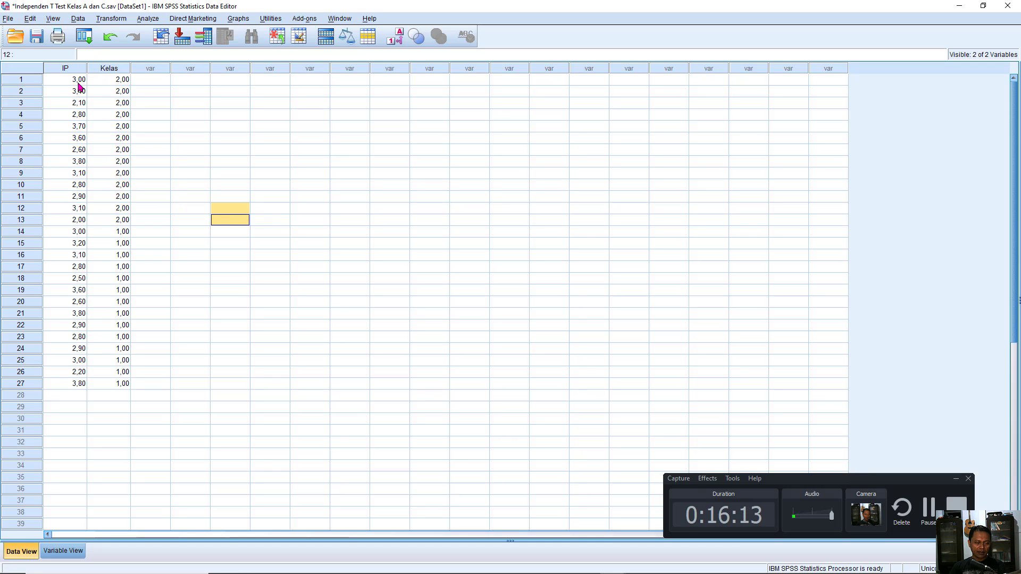
{"action": "left_click_drag", "start_coordinate": [21, 80], "coordinate": [17, 228]}
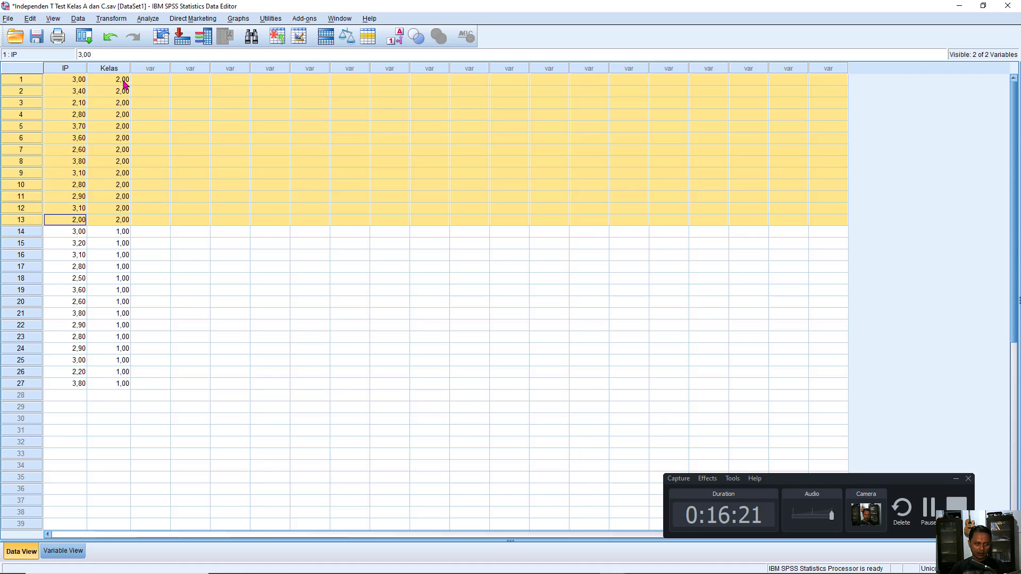
{"action": "left_click_drag", "start_coordinate": [37, 232], "coordinate": [22, 390]}
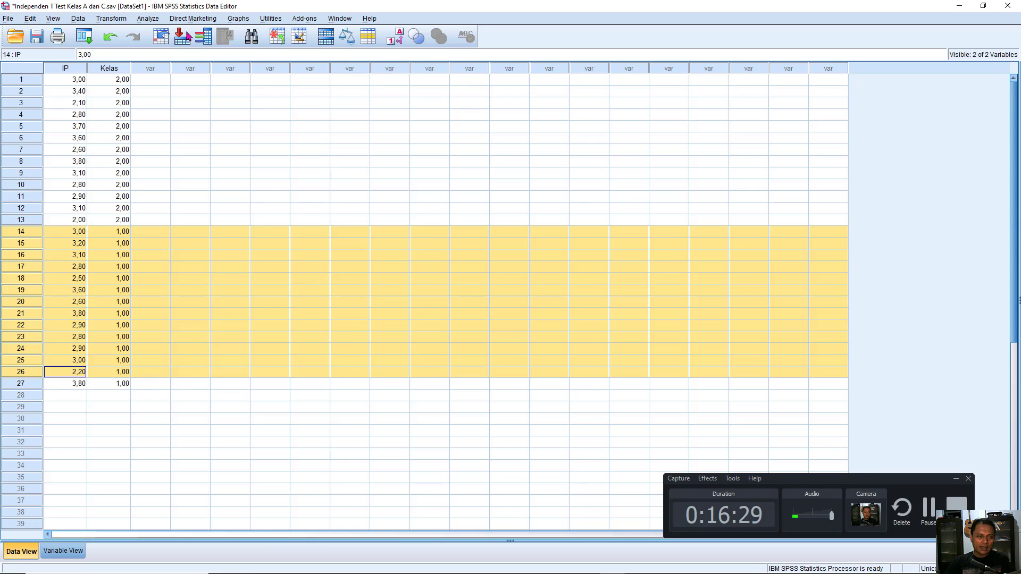
Start an Independent-Samples T Test and assign IP as the test variable.
{"action": "left_click", "coordinate": [144, 19]}
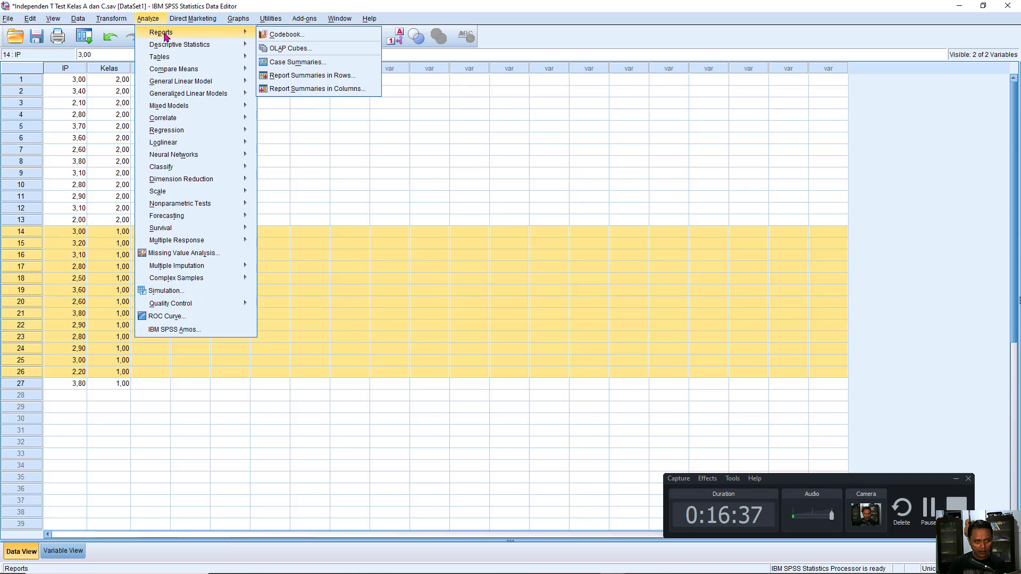
{"action": "mouse_move", "coordinate": [166, 134]}
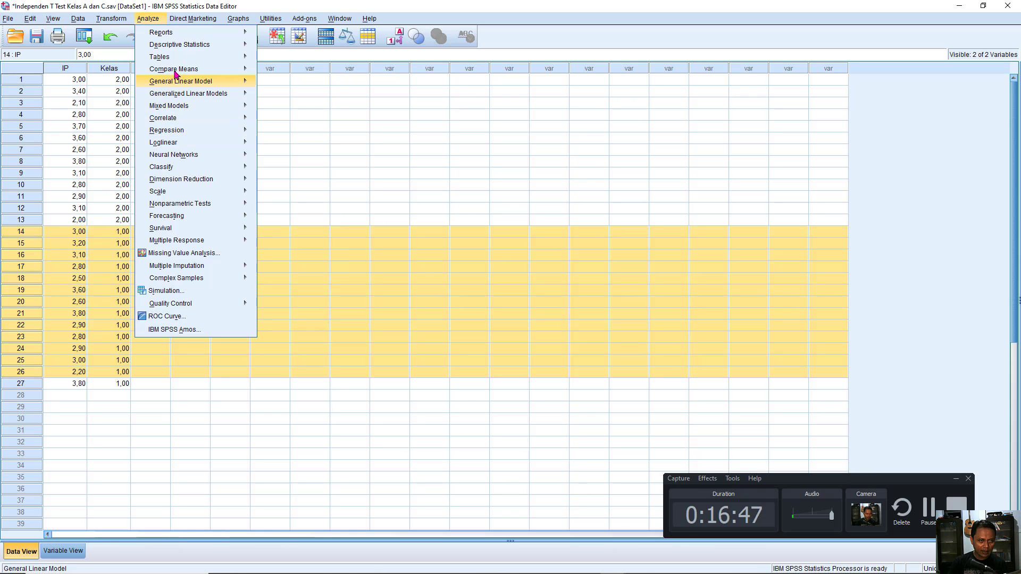
{"action": "mouse_move", "coordinate": [176, 71]}
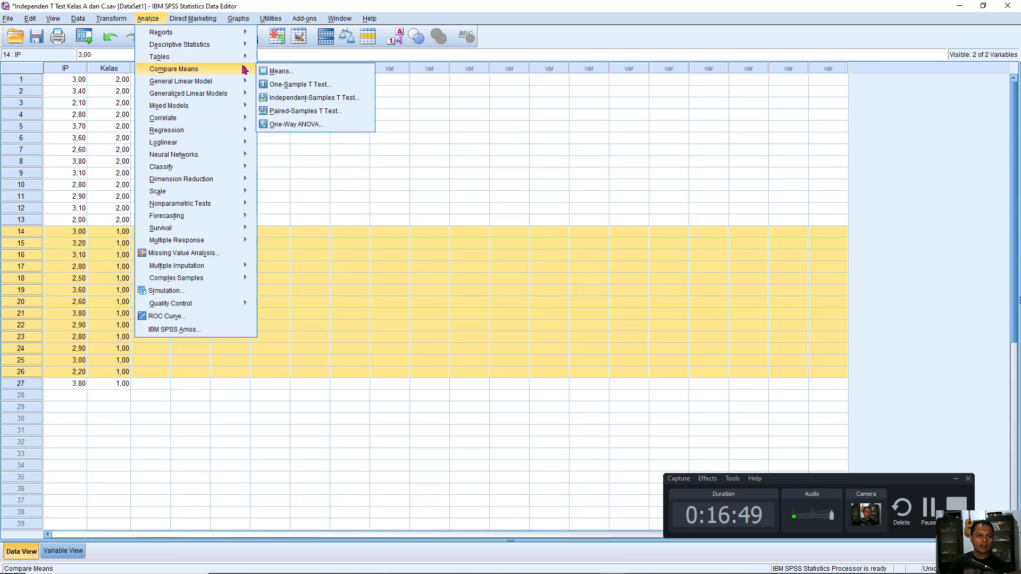
{"action": "mouse_move", "coordinate": [232, 69]}
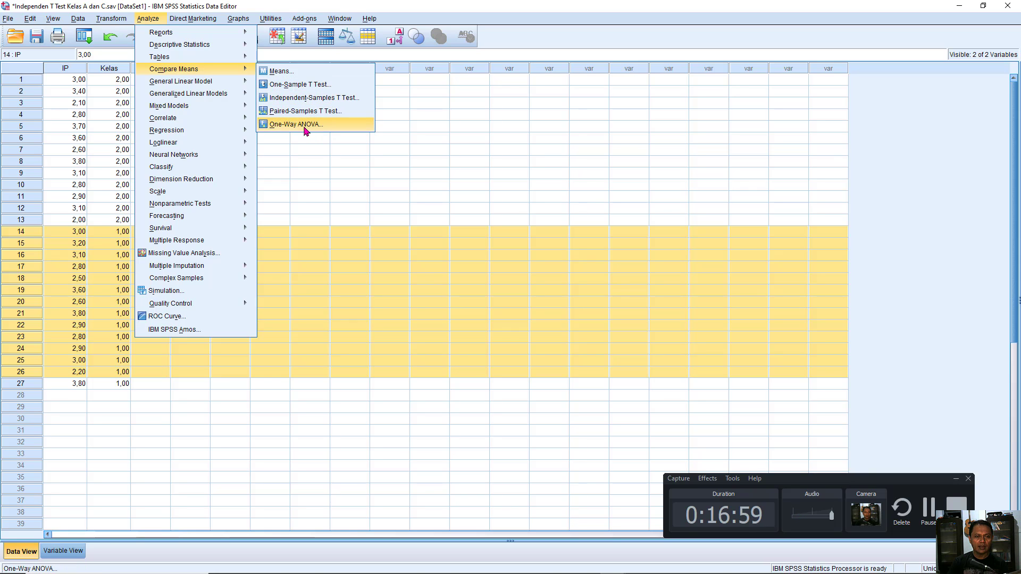
{"action": "left_click", "coordinate": [302, 99]}
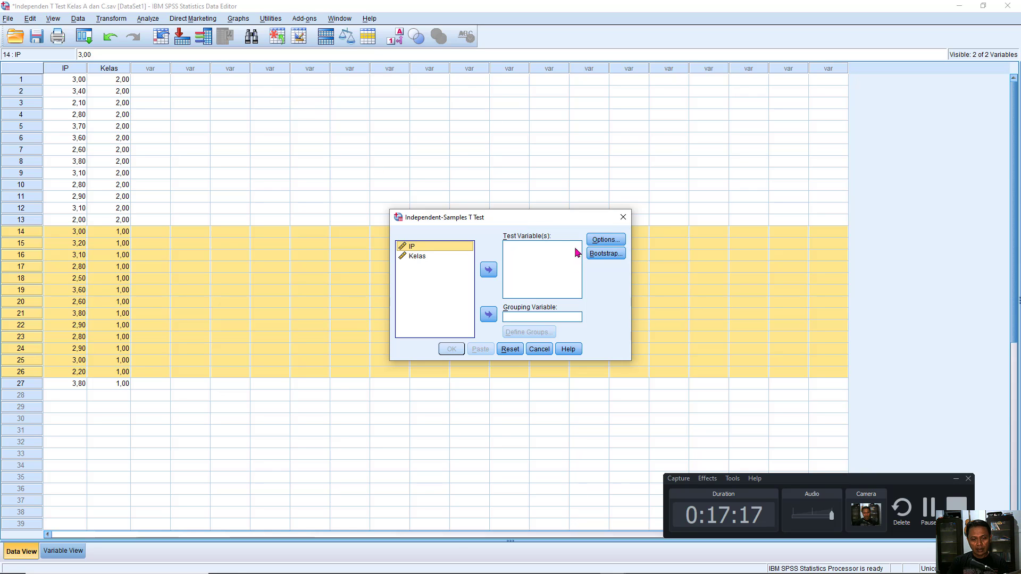
{"action": "left_click_drag", "start_coordinate": [534, 220], "coordinate": [460, 170]}
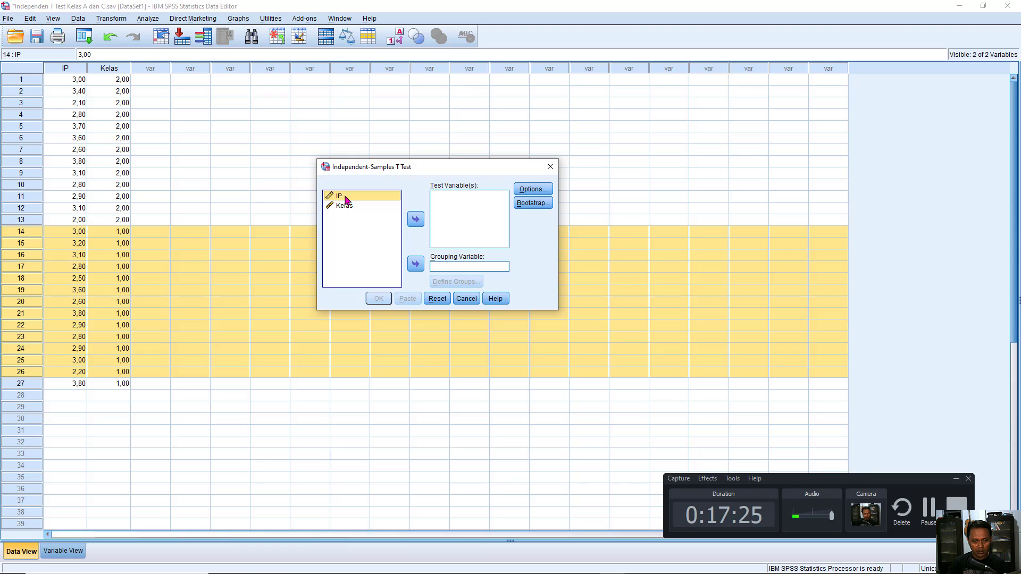
{"action": "left_click", "coordinate": [416, 220]}
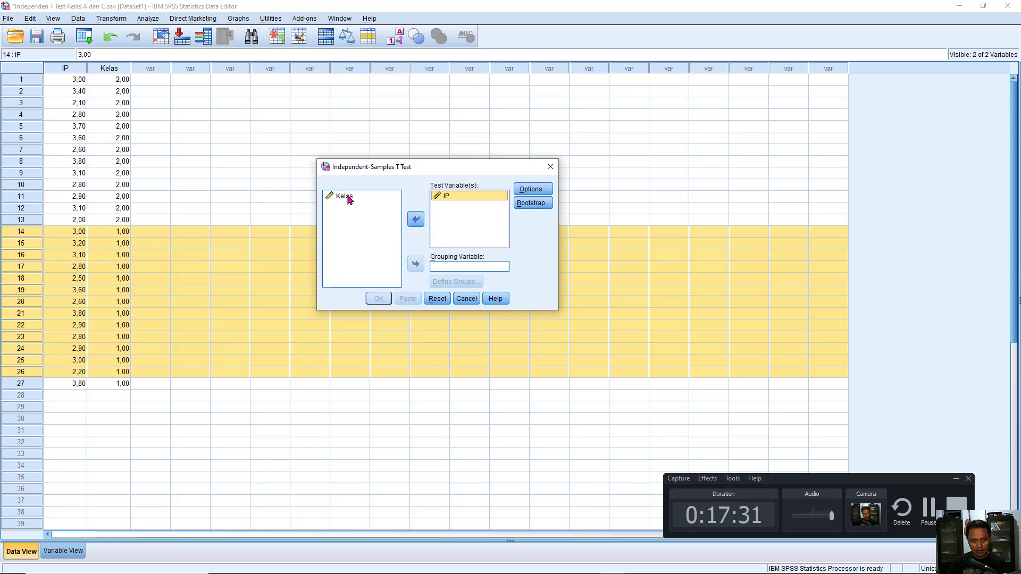
Assign Kelas as the grouping variable with group values 1 and 2, and run the t test.
{"action": "left_click", "coordinate": [345, 198]}
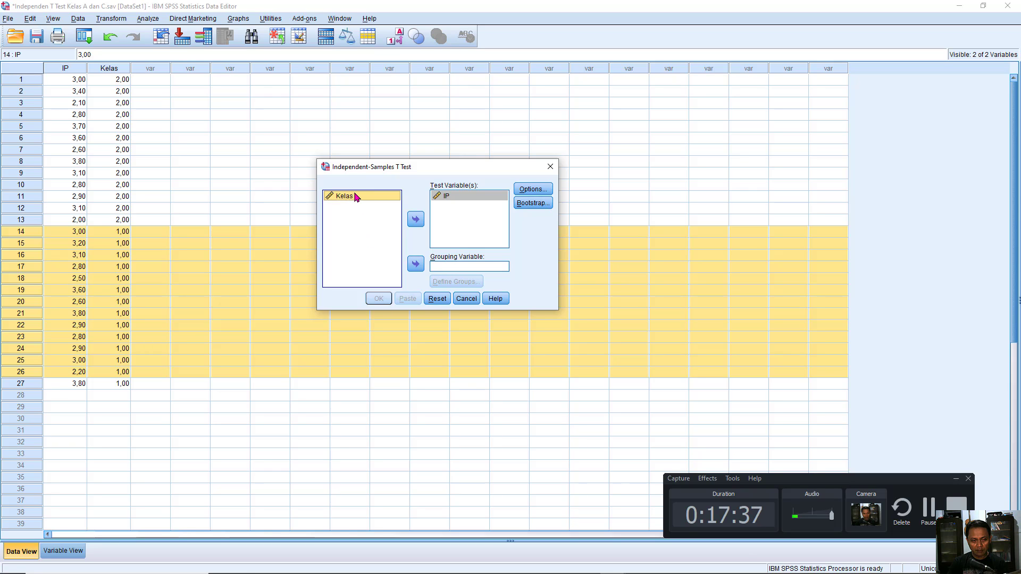
{"action": "left_click", "coordinate": [416, 264]}
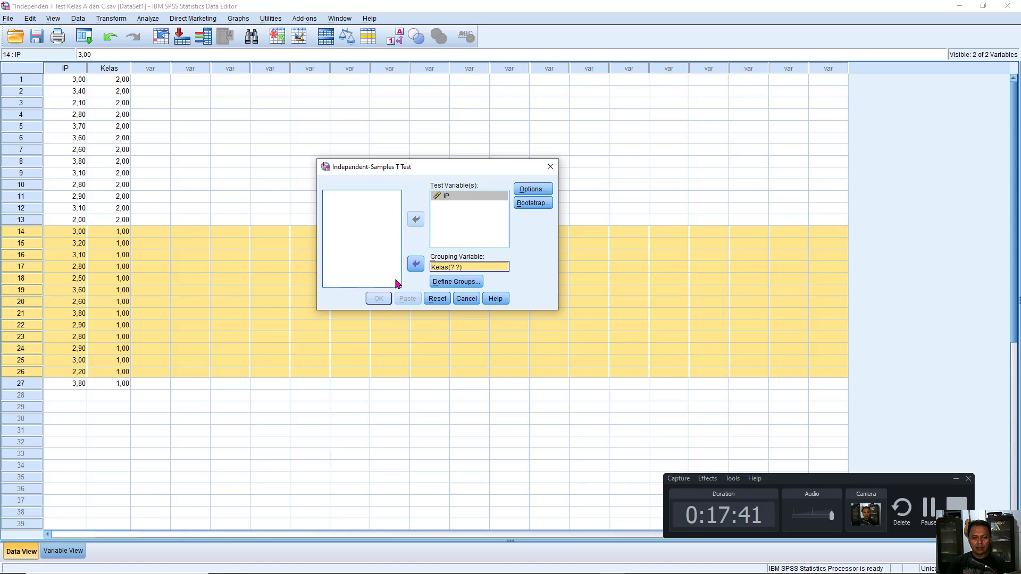
{"action": "left_click", "coordinate": [454, 283]}
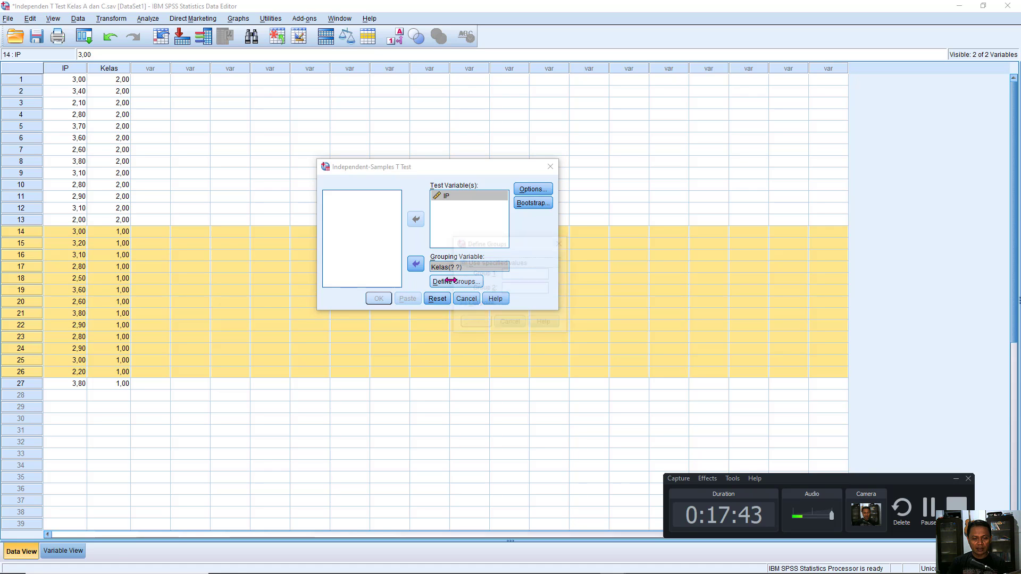
{"action": "left_click", "coordinate": [509, 276]}
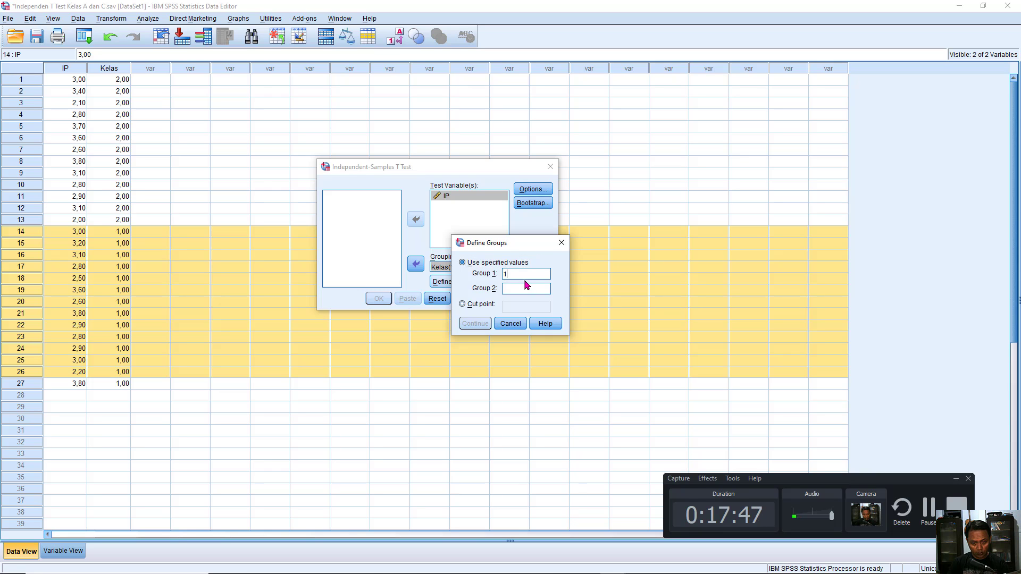
{"action": "type", "text": "1"}
{"action": "type", "text": "2"}
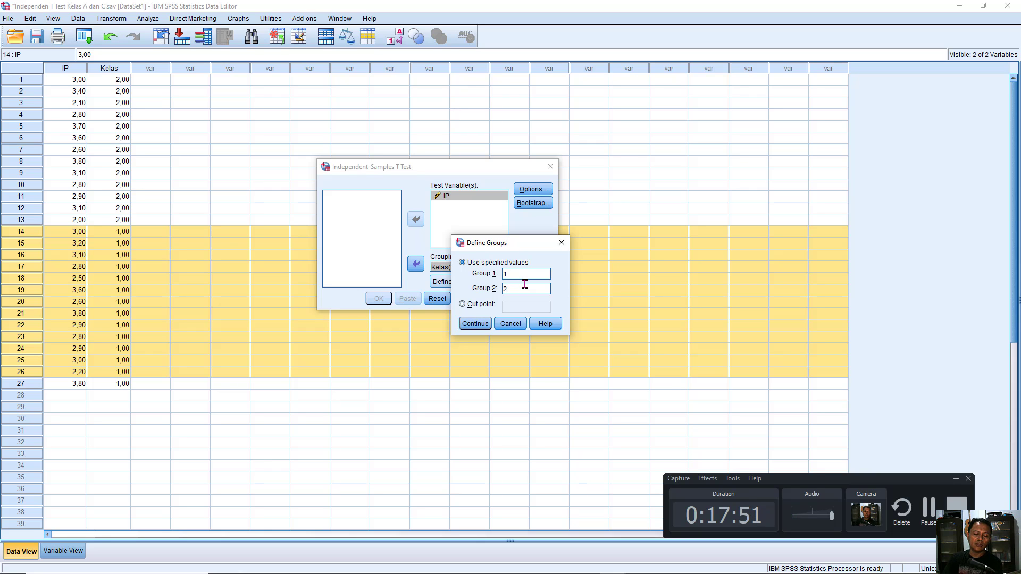
{"action": "left_click", "coordinate": [475, 324]}
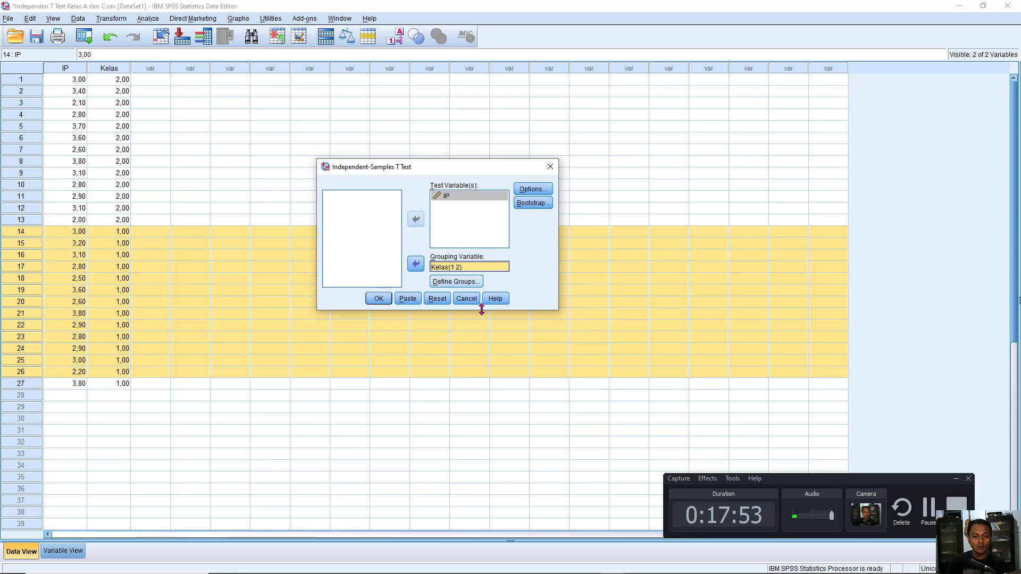
{"action": "left_click", "coordinate": [378, 299]}
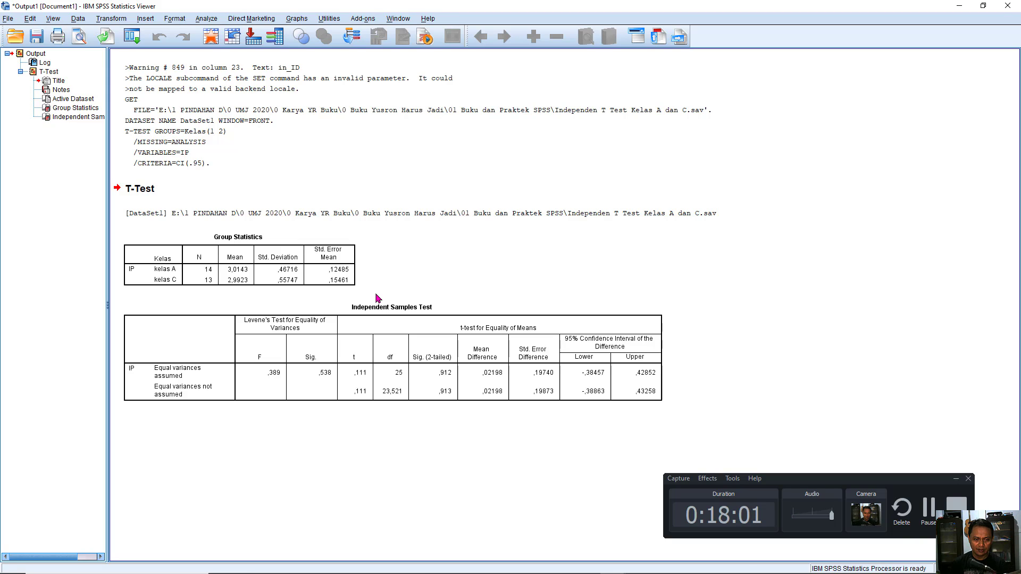
{"action": "left_click", "coordinate": [292, 250]}
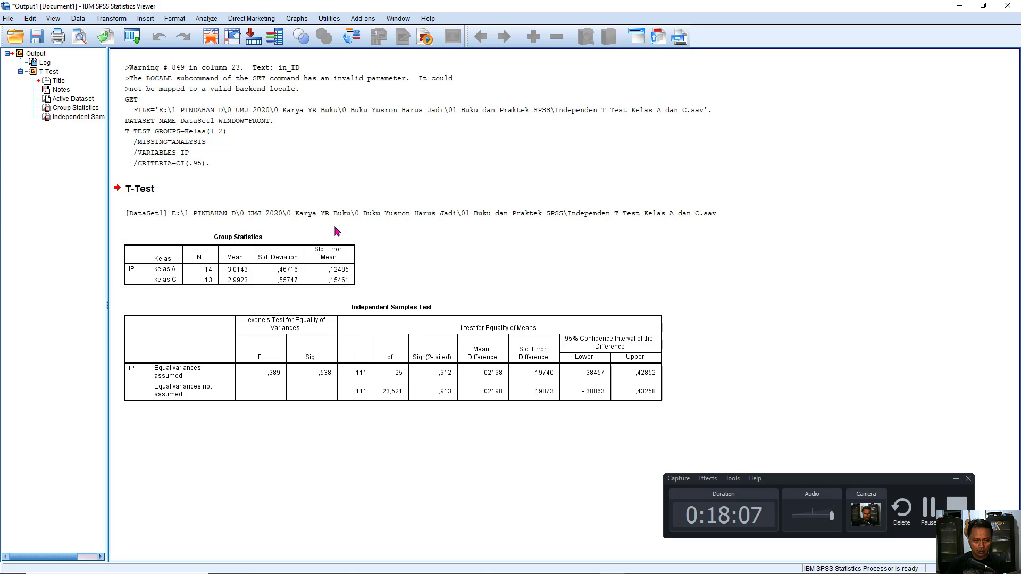
{"action": "key", "text": "F10"}
{"action": "left_click", "coordinate": [425, 234]}
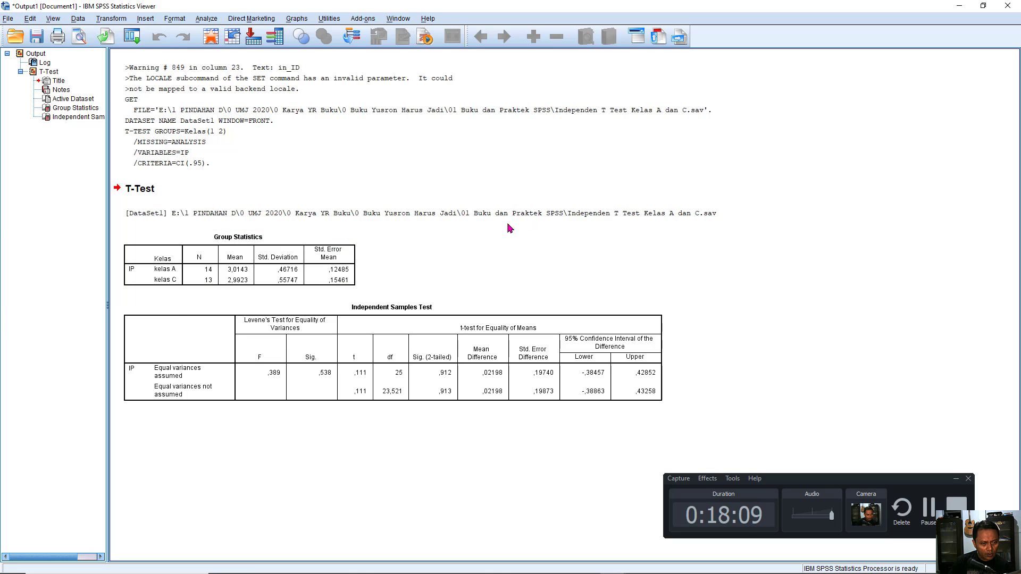